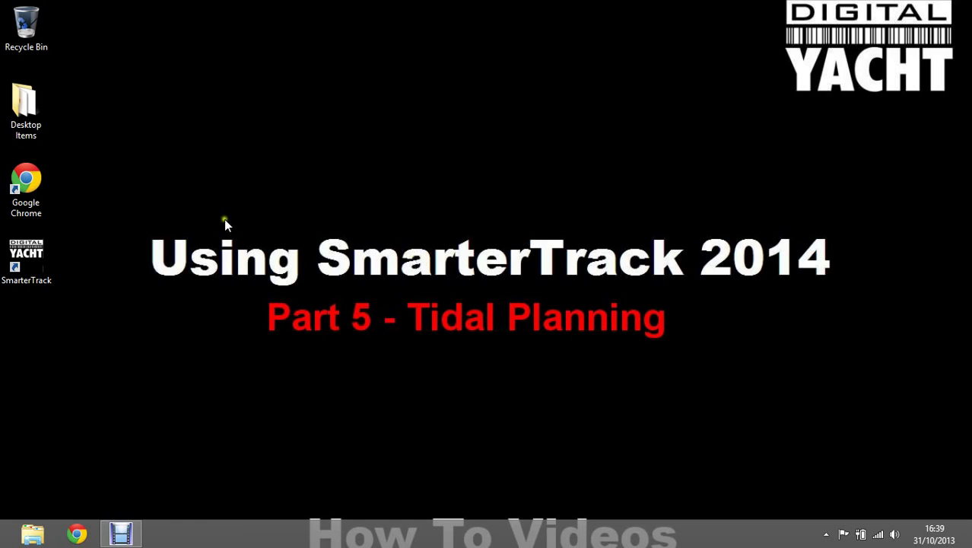
Step: Launch SmarterTrack from the desktop and accept its navigation disclaimer
double_click(26, 259)
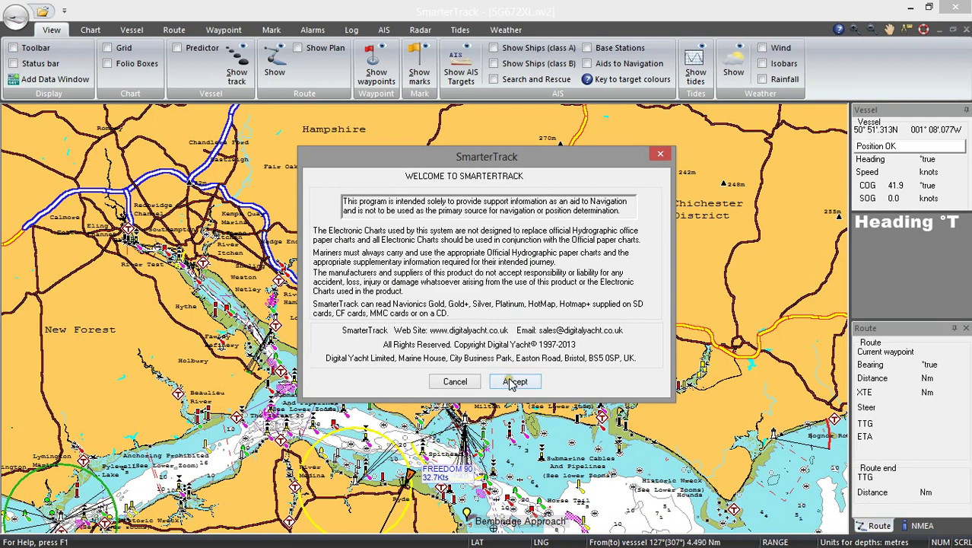
left_click(511, 383)
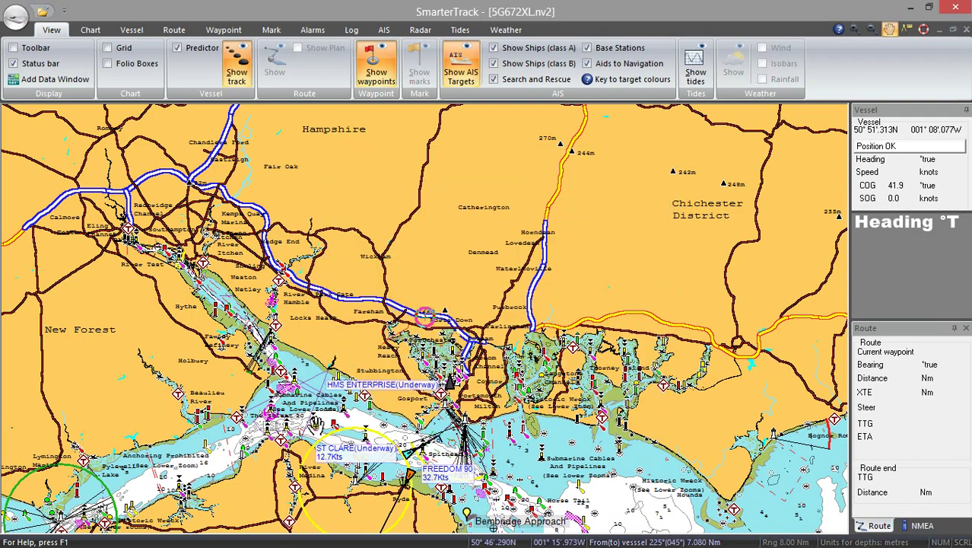
Step: Turn on the tidal stream display for the waters around the Isle of Wight
left_click_drag(213, 471, 569, 261)
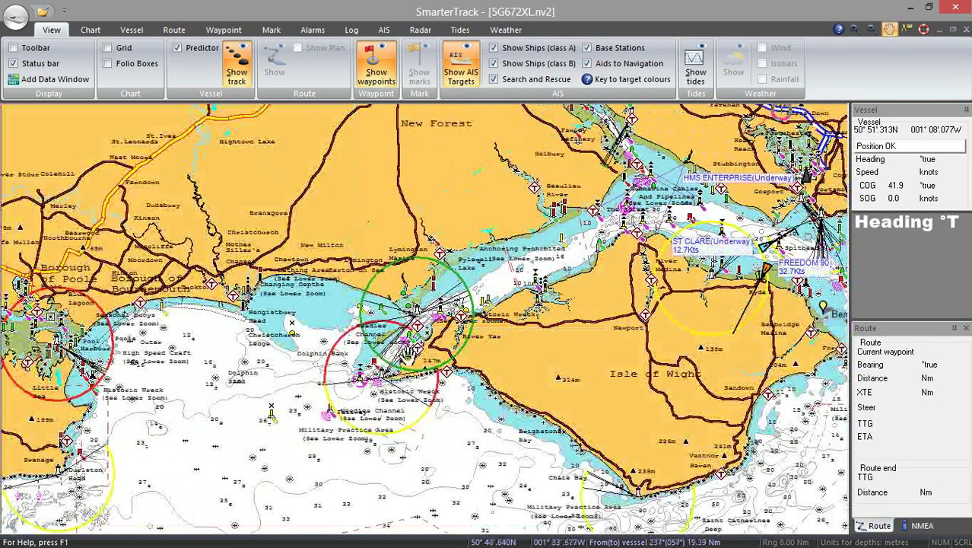
left_click_drag(556, 503, 396, 377)
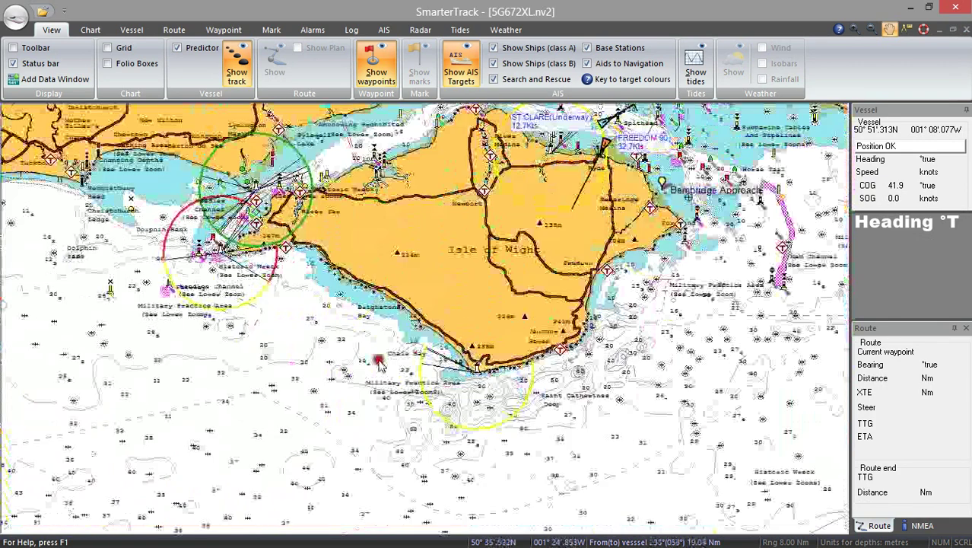
left_click(464, 29)
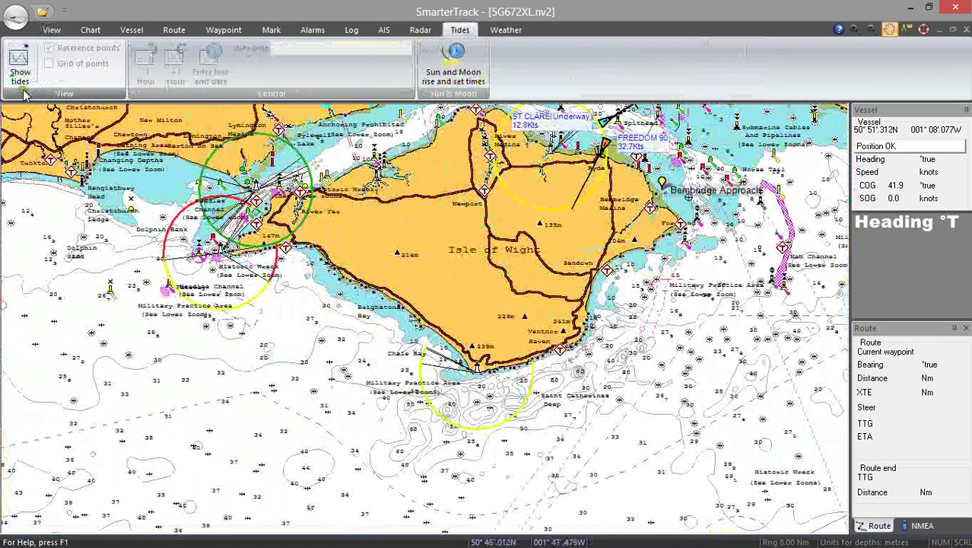
left_click(18, 69)
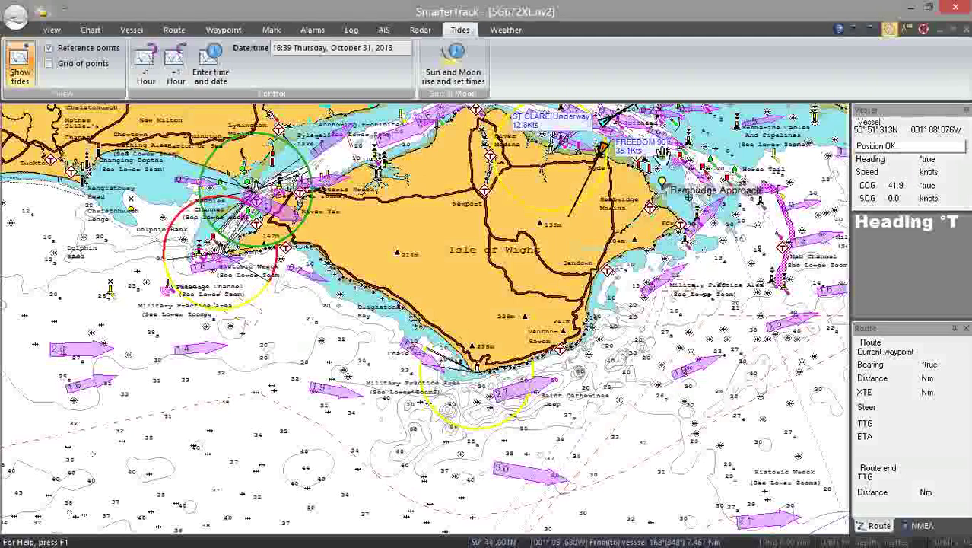
left_click_drag(663, 152, 625, 258)
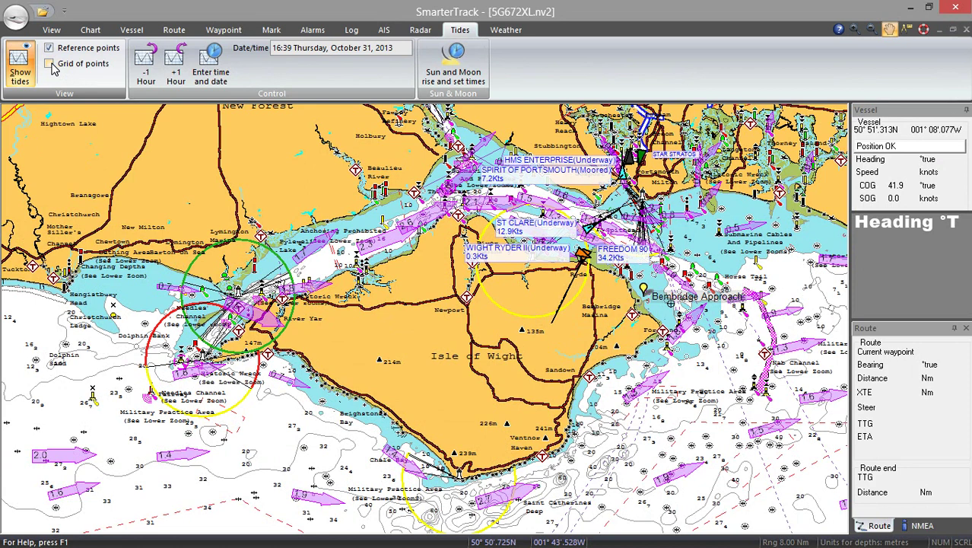
Step: Compare the tidal arrows as a grid of points and as reference points, ending with reference points shown
left_click(53, 65)
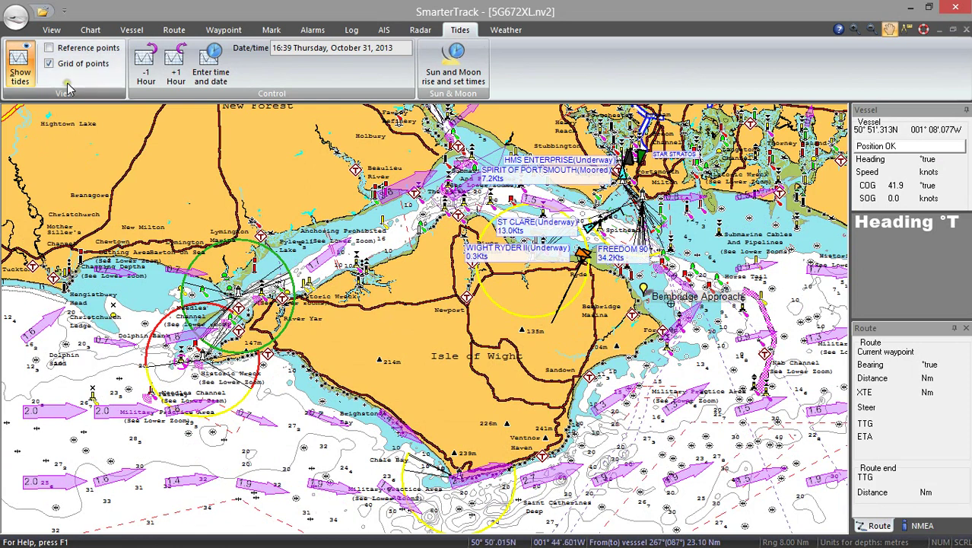
left_click(50, 48)
left_click(50, 47)
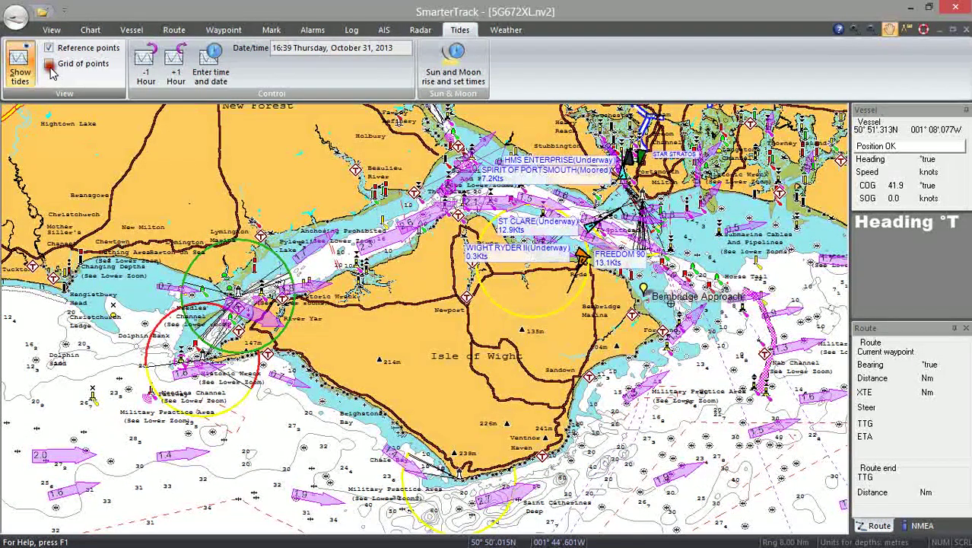
left_click(49, 64)
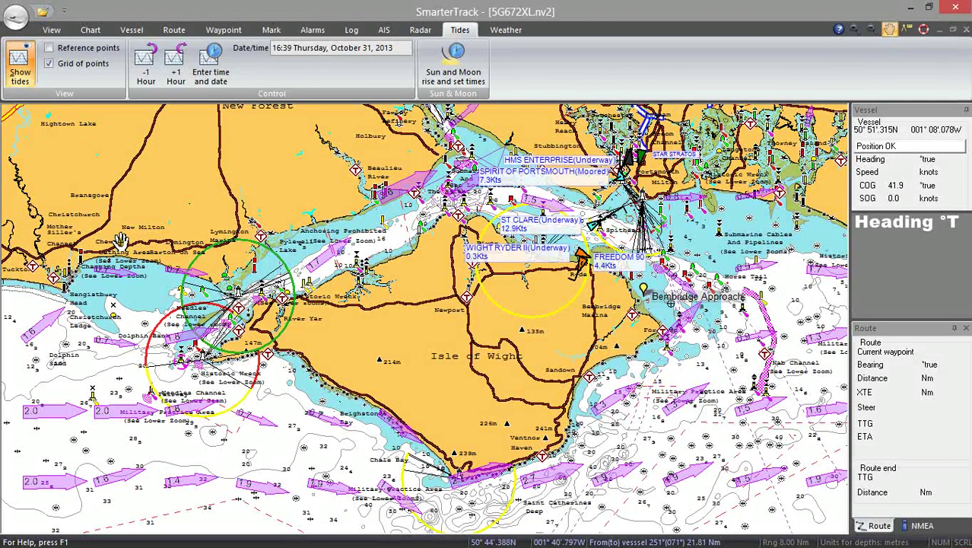
left_click_drag(457, 481, 269, 330)
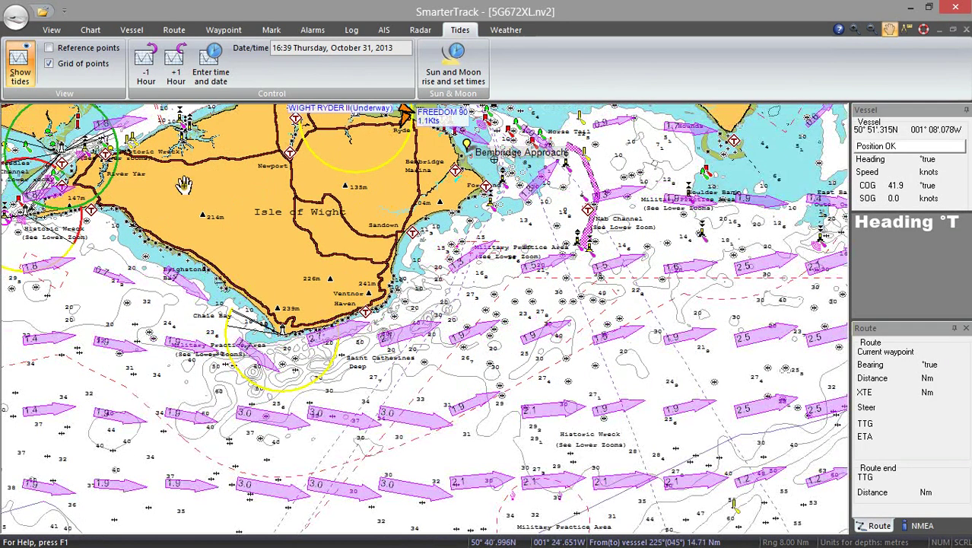
left_click(51, 49)
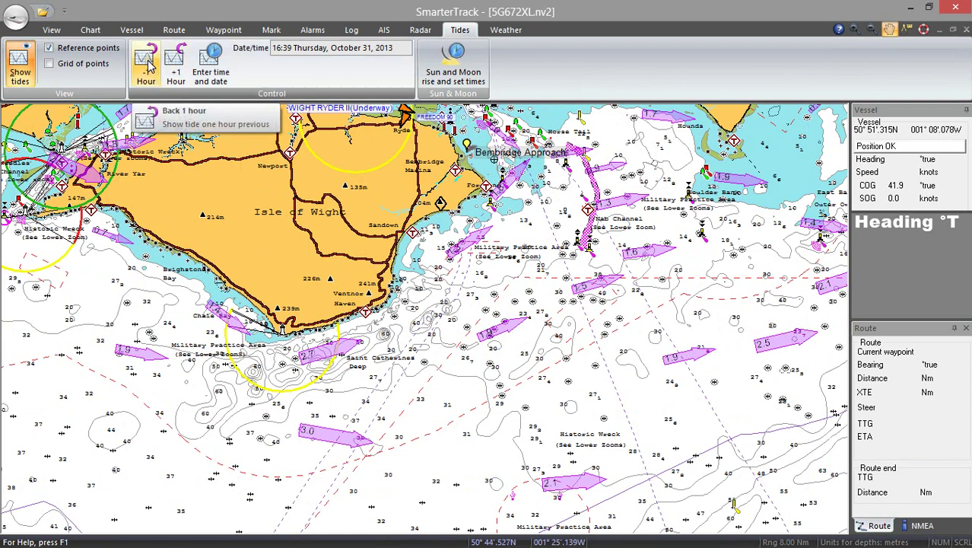
Step: Advance the displayed tides by three hours to 19:39 on Thursday, October 31, 2013
left_click(176, 65)
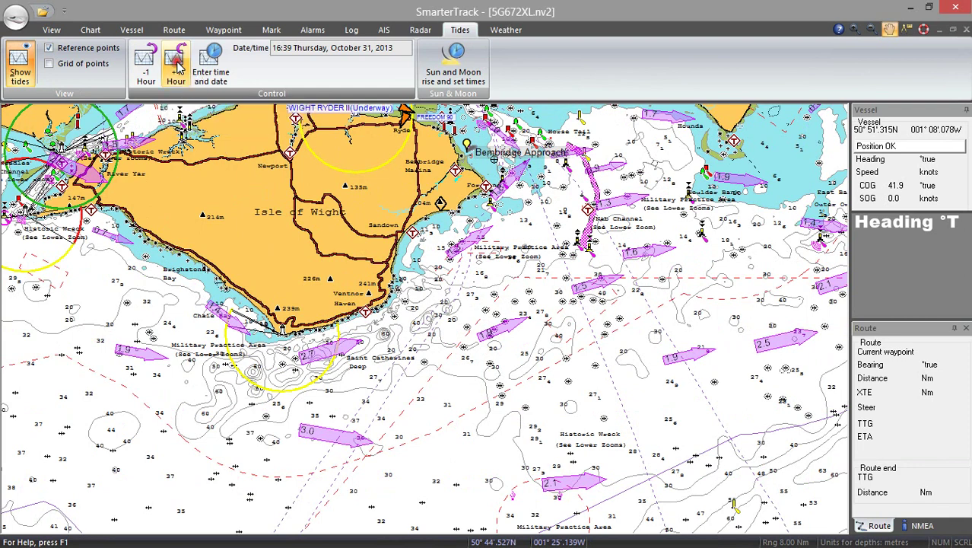
left_click(176, 65)
left_click(176, 65)
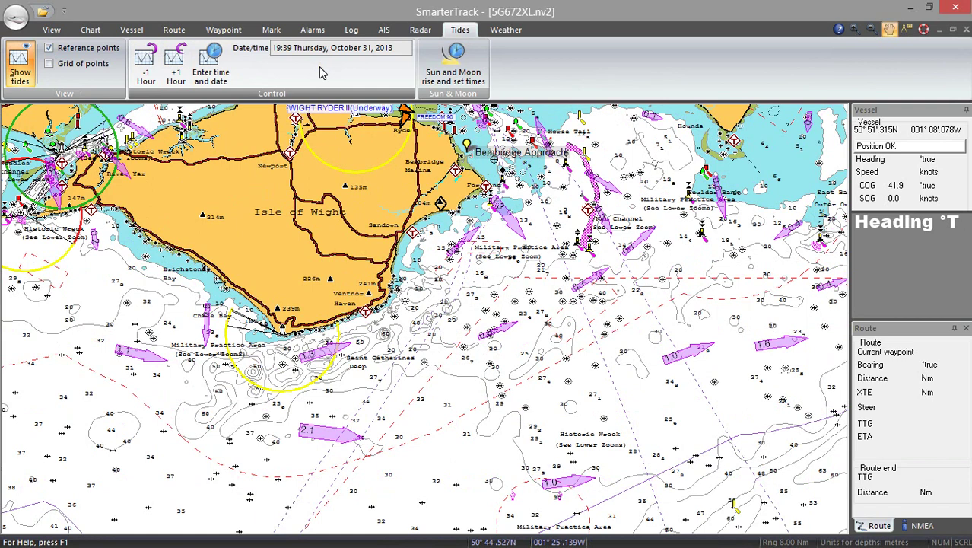
left_click(400, 47)
left_click(400, 47)
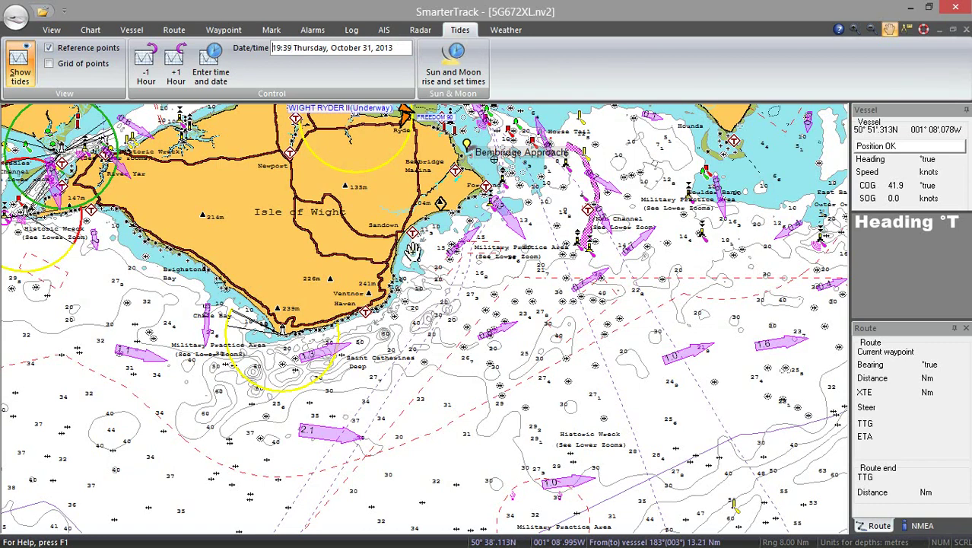
Step: Set the tide display time to exactly 23:00, keeping the date at 31 October 2013
left_click(209, 63)
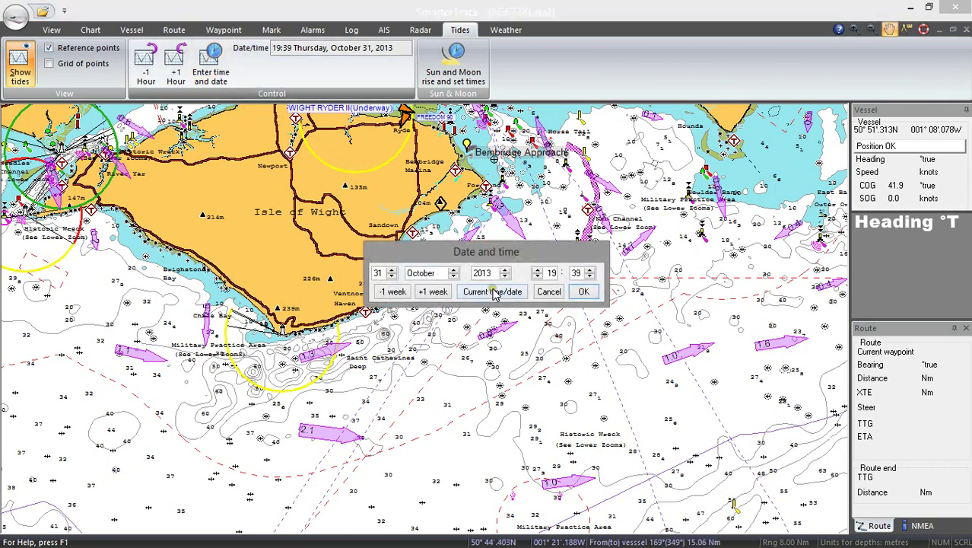
left_click(537, 276)
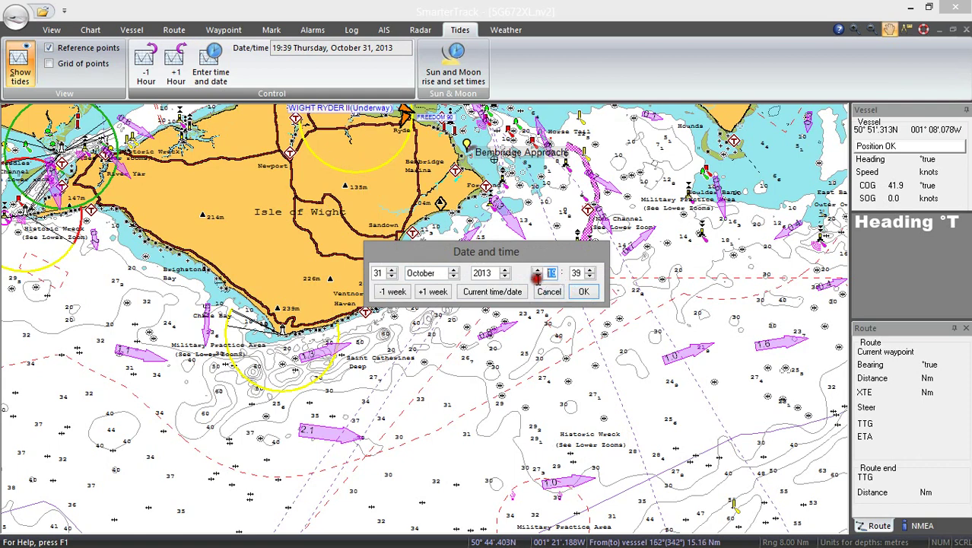
type("23")
key("Tab")
type("00")
left_click(585, 294)
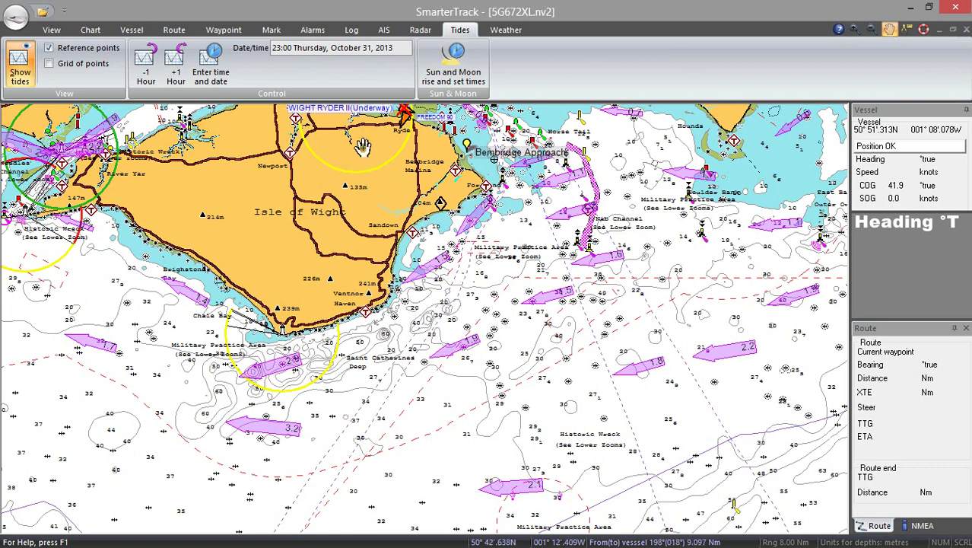
Step: Check the sun and moon rise and set times for 31 October 2013, and close the information
left_click(438, 89)
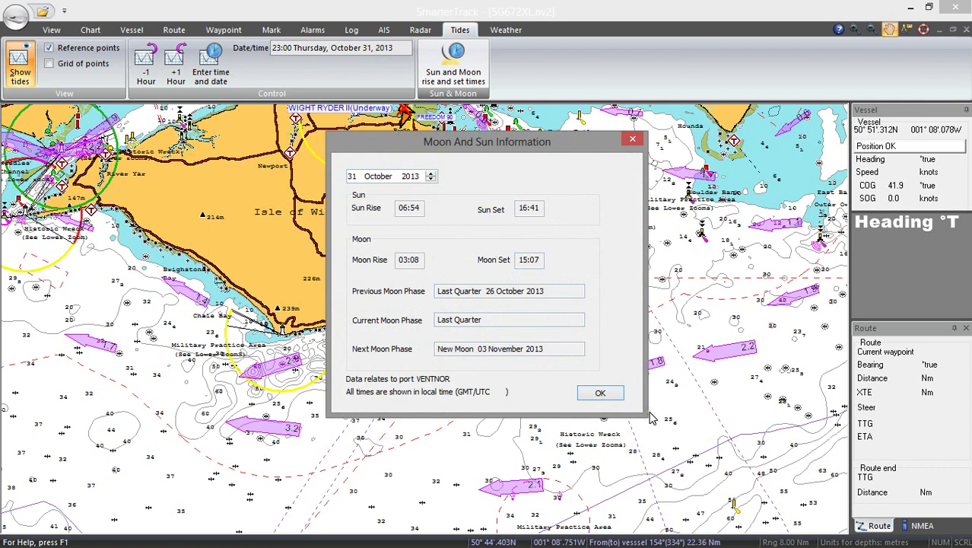
left_click(598, 394)
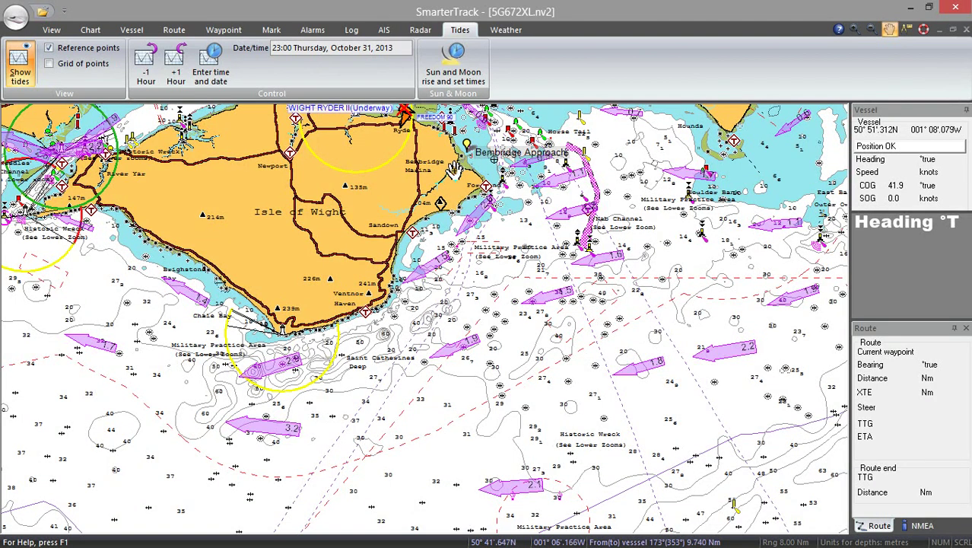
Step: Open the object information for Bembridge Harbour on the chart and examine its tide times and heights
right_click(455, 171)
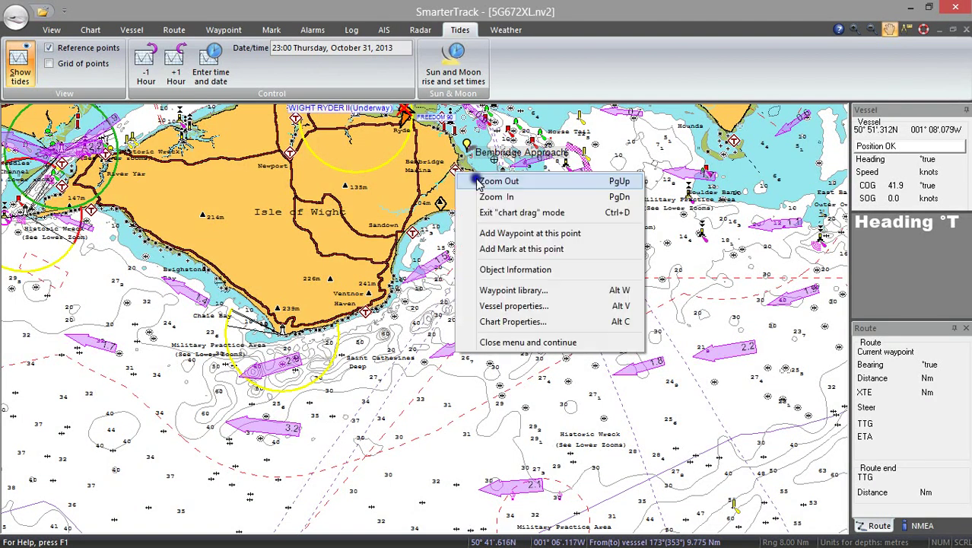
left_click(506, 271)
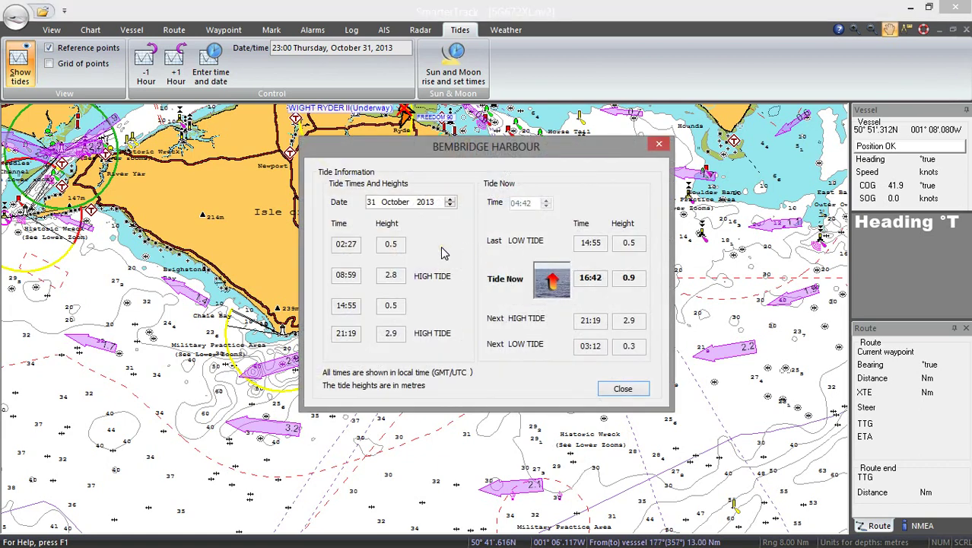
left_click(355, 265)
left_click(374, 245)
left_click(382, 244)
Step: Browse Bembridge Harbour's tide table for 1 and 2 October 2013, return to 31 October, and close the tide information
left_click(452, 200)
left_click(451, 199)
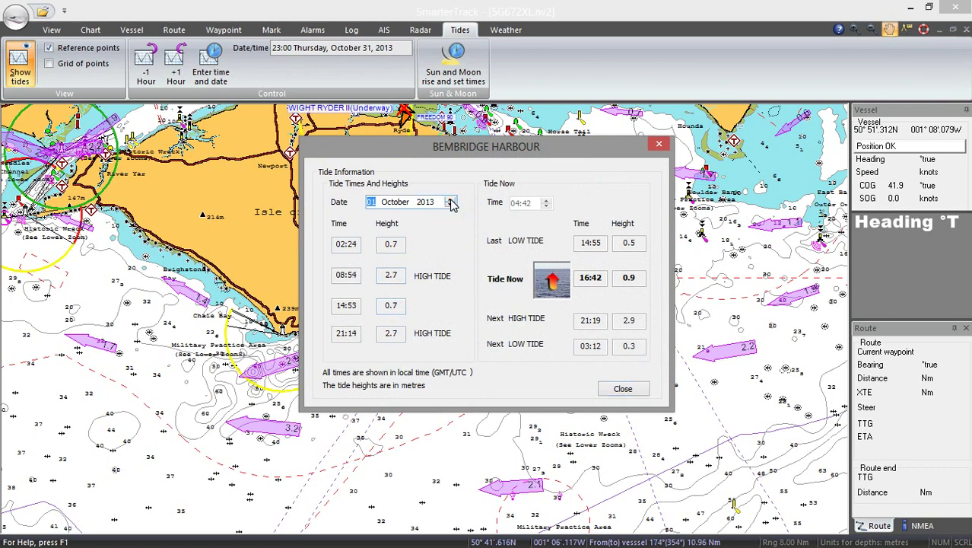
left_click(451, 200)
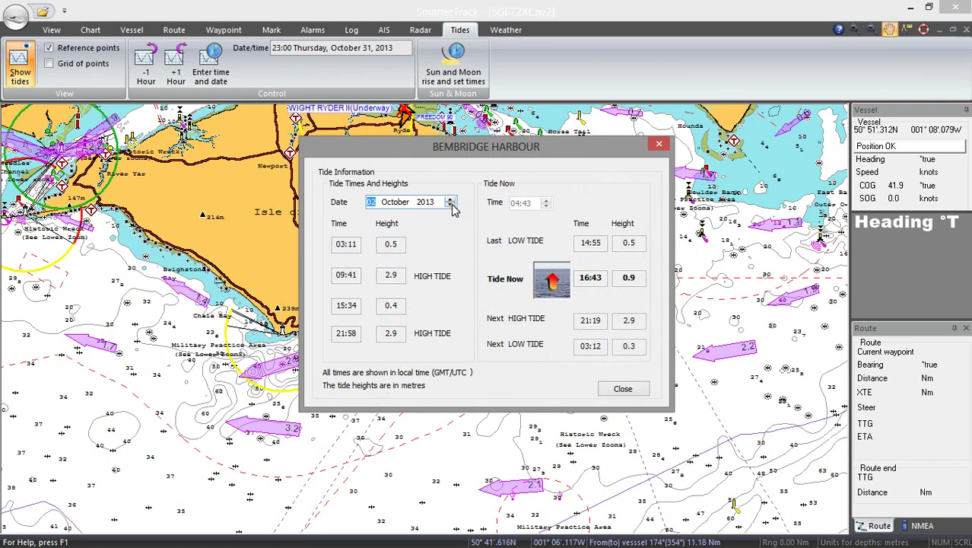
left_click(451, 205)
left_click(451, 206)
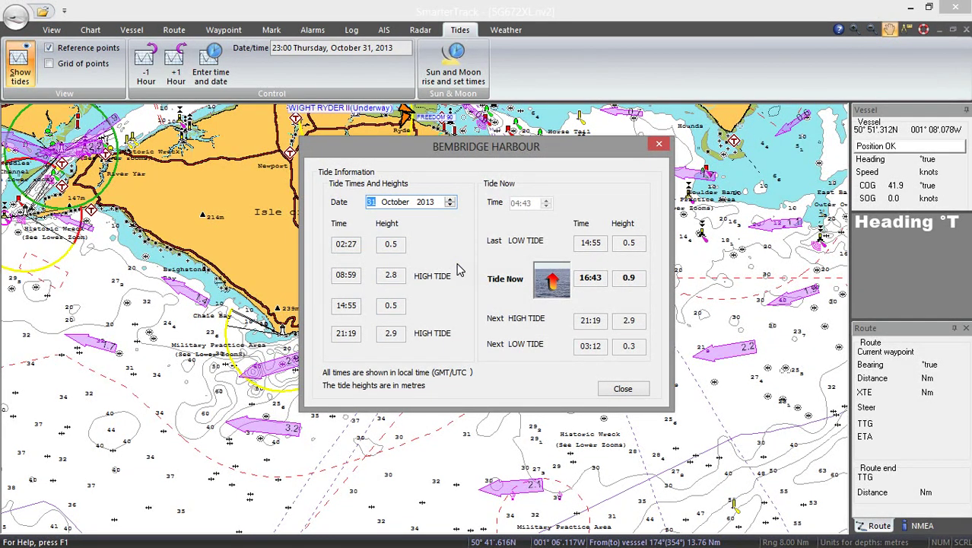
left_click(528, 202)
left_click(555, 308)
left_click(555, 299)
left_click(623, 390)
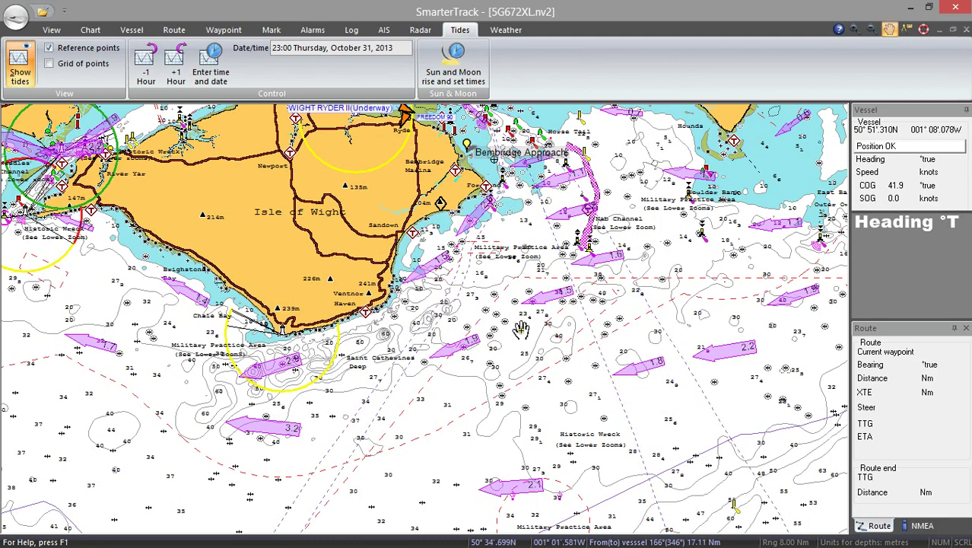
Step: Show the saved "Poole to Cherbourg" route from the route library on the chart
left_click_drag(107, 319, 402, 321)
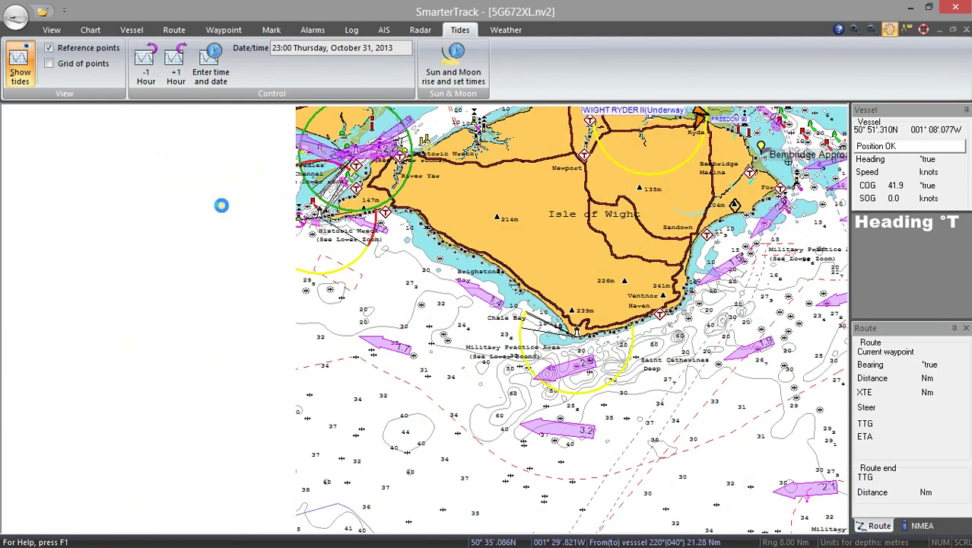
left_click_drag(121, 349, 354, 266)
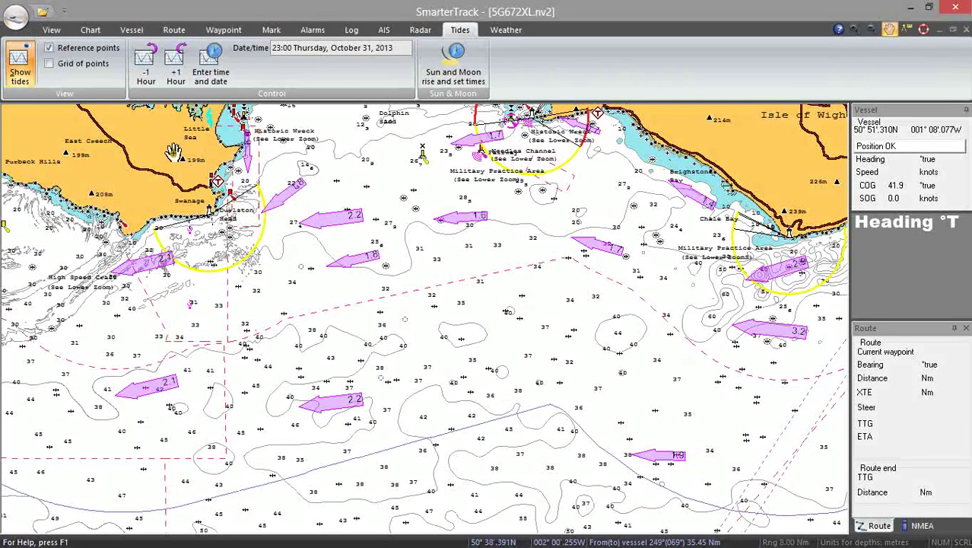
left_click(168, 30)
left_click(114, 72)
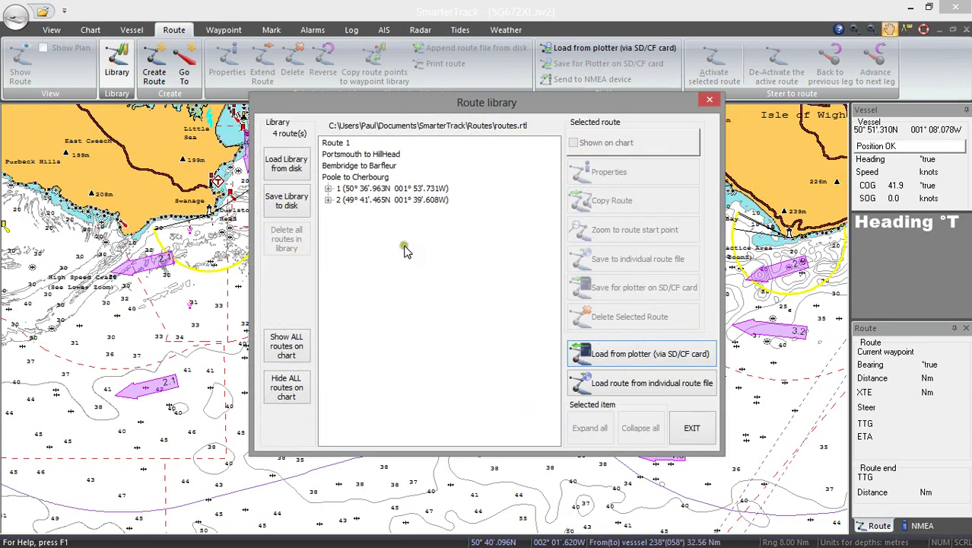
double_click(364, 177)
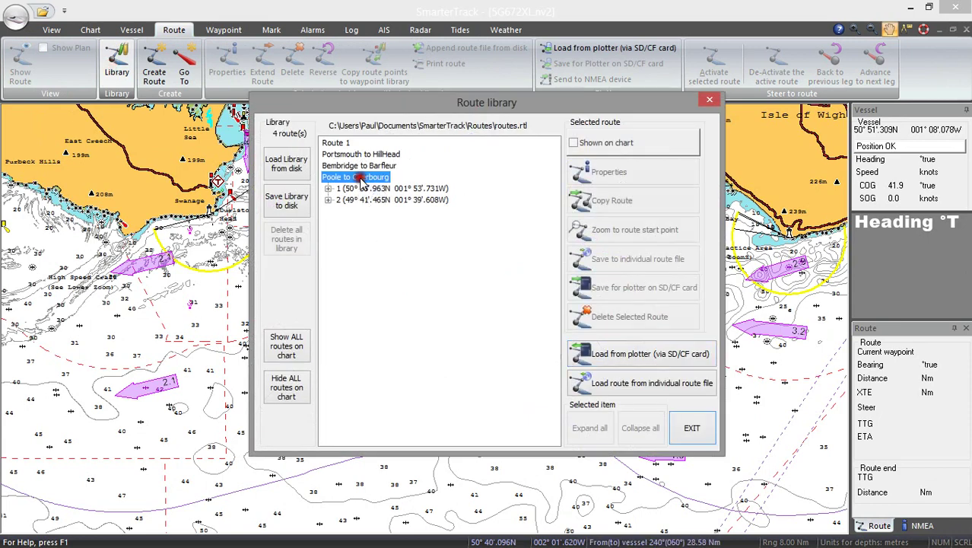
left_click(575, 143)
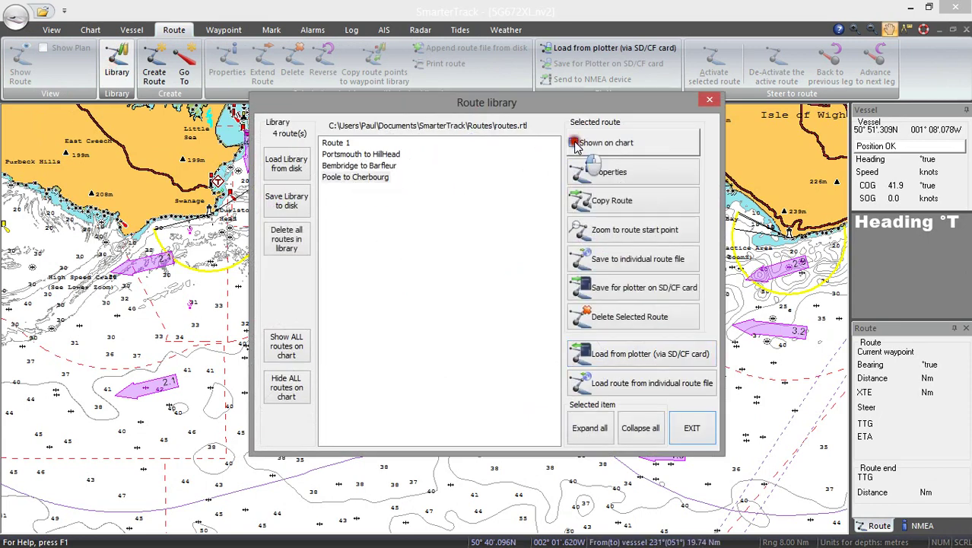
left_click(692, 431)
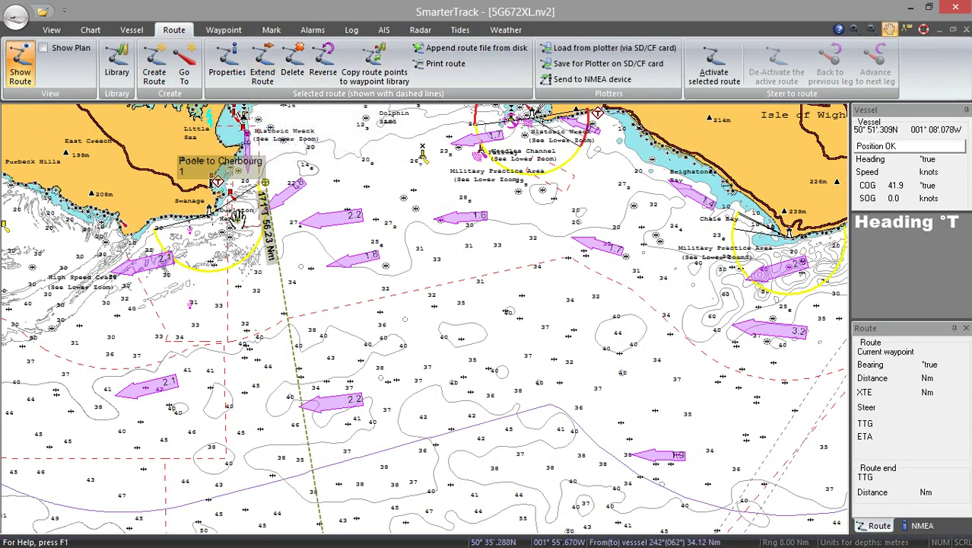
Step: Open the optimum departure plan for the Poole to Cherbourg route and set its start date to 2 November 2013
left_click(871, 30)
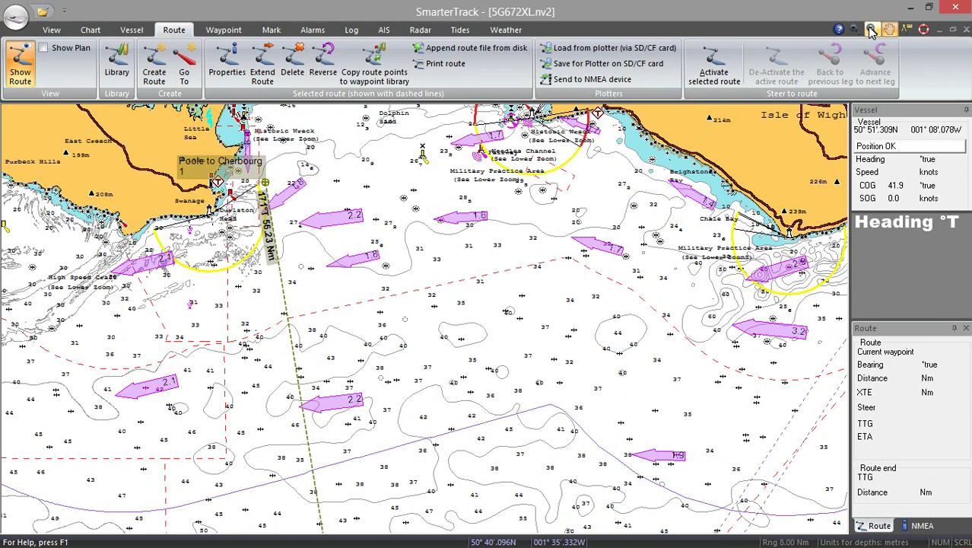
left_click(871, 29)
left_click(871, 30)
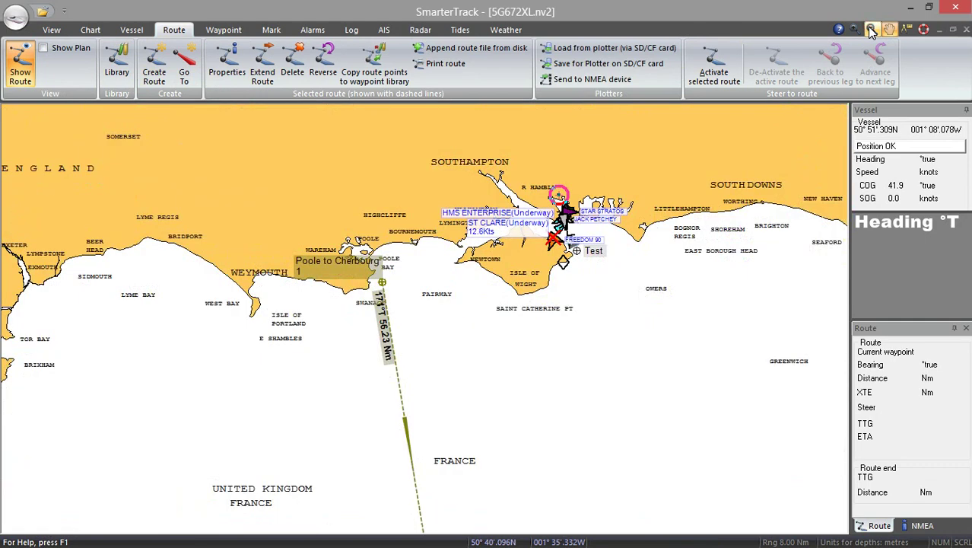
left_click_drag(481, 464, 467, 334)
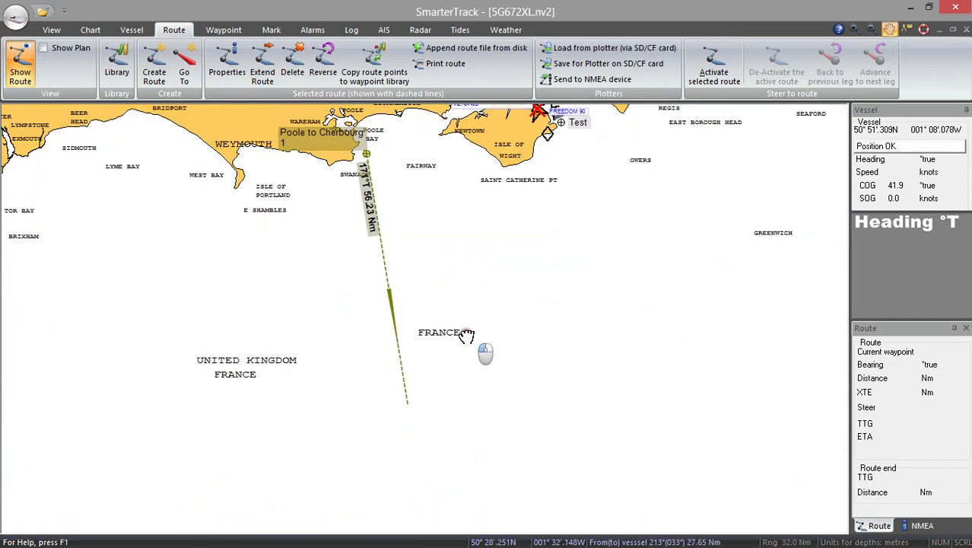
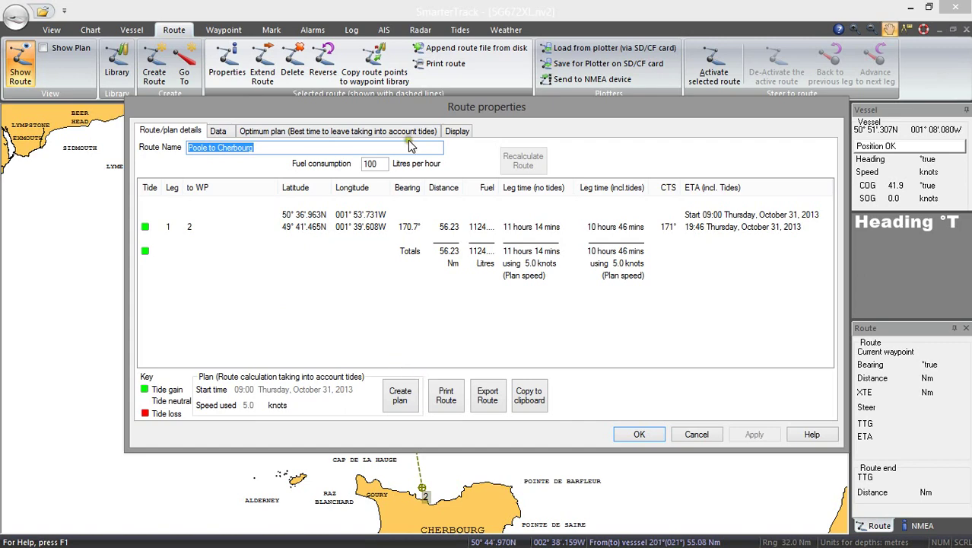
left_click(359, 132)
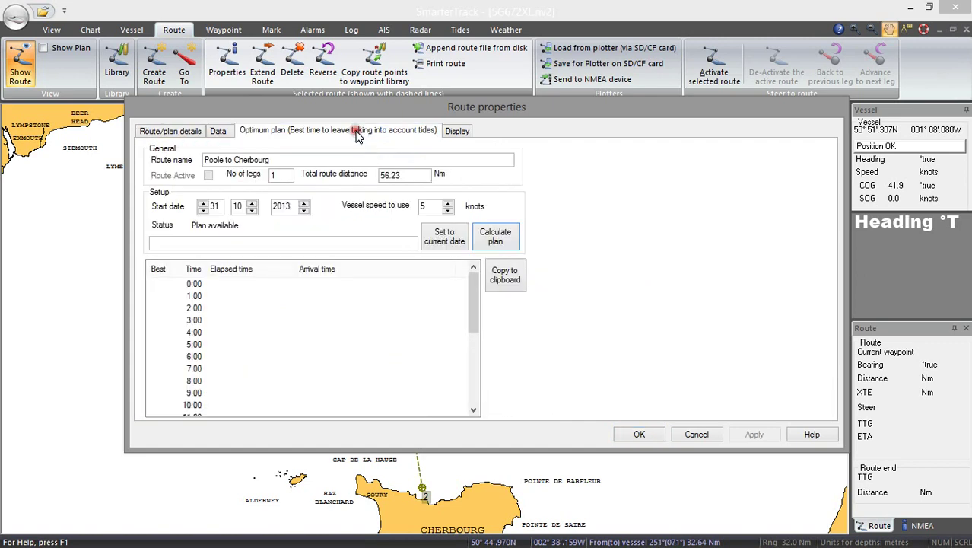
double_click(204, 210)
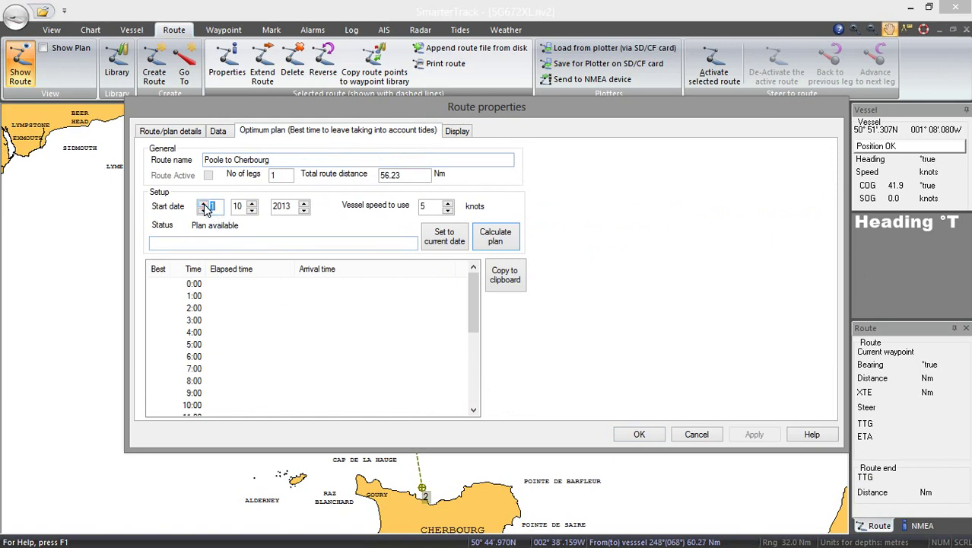
type("2")
key("Tab")
type("11")
Step: Set the vessel speed to 9 knots and calculate the optimum plan for the Poole to Cherbourg route
left_click(448, 213)
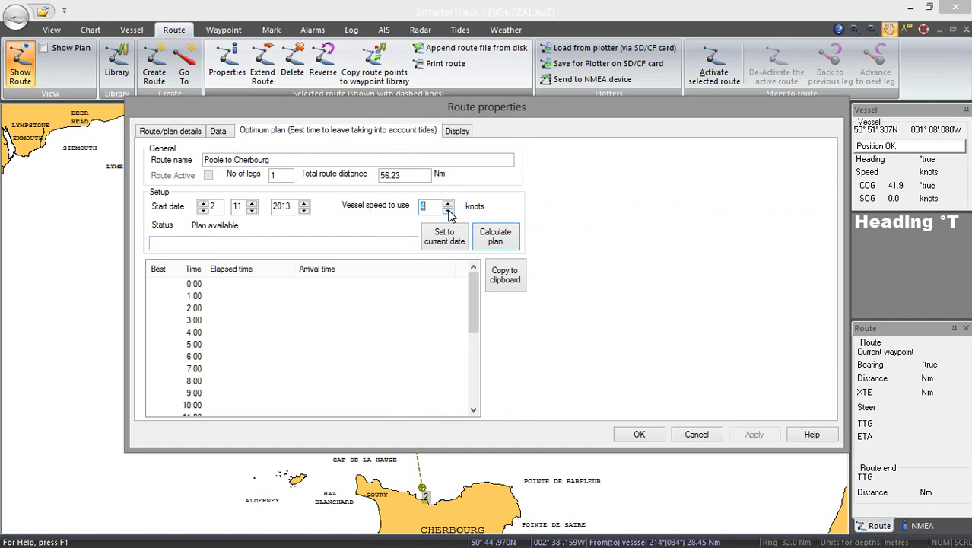
left_click(448, 205)
left_click(448, 204)
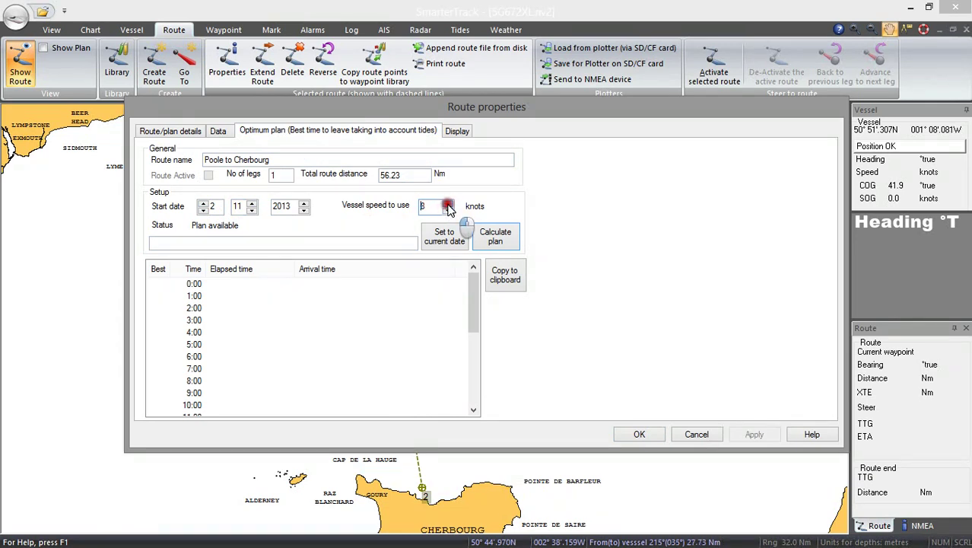
left_click(448, 205)
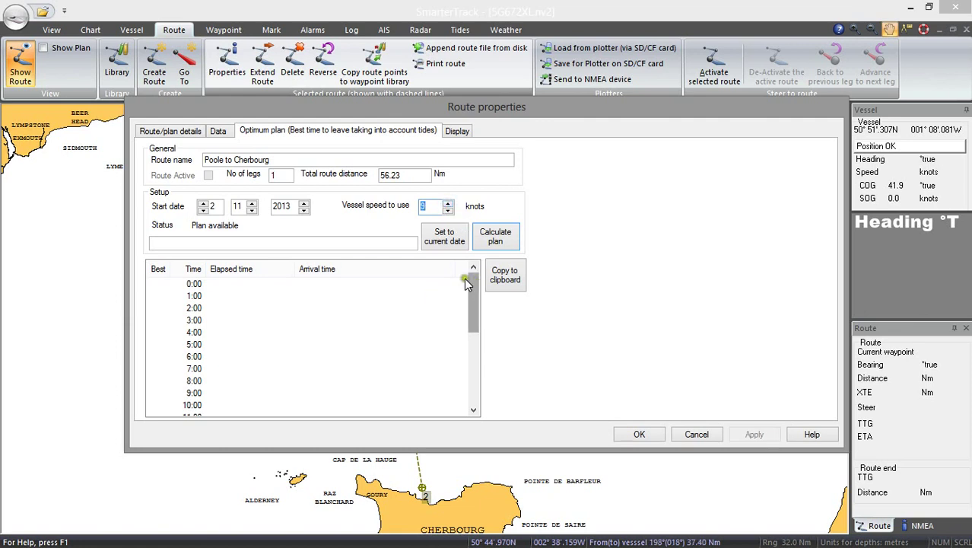
left_click(495, 240)
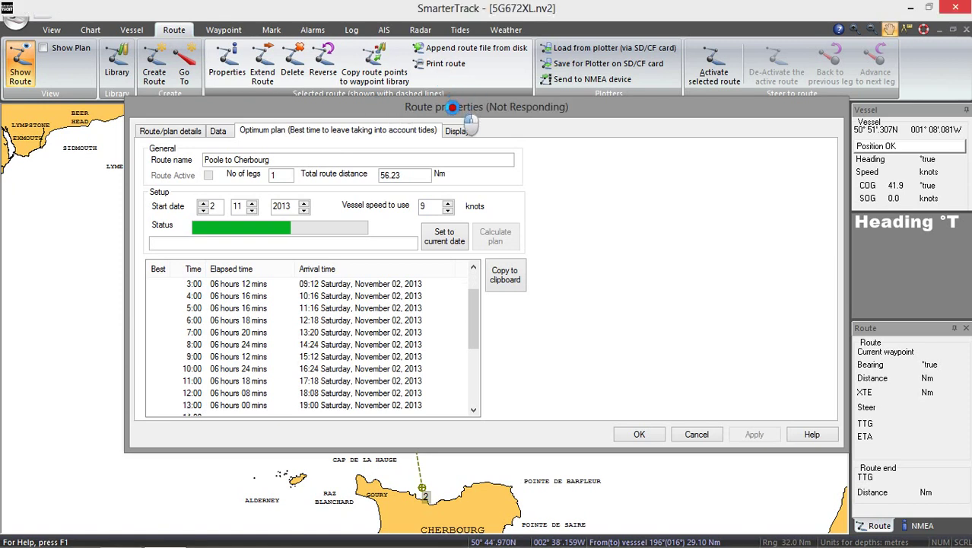
Step: Examine the calculated elapsed and arrival times for each departure hour to find the best time to leave
left_click_drag(452, 108, 770, 62)
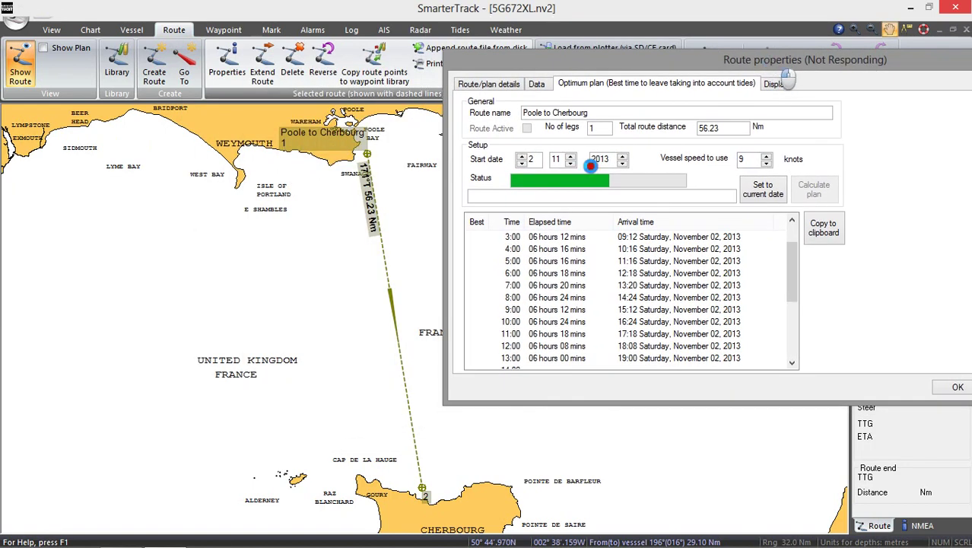
left_click(350, 239)
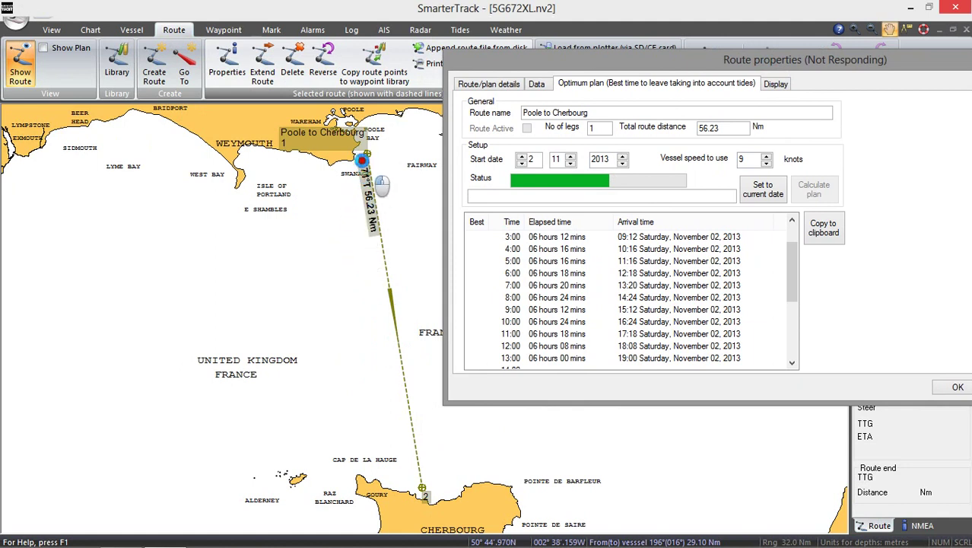
left_click(61, 77)
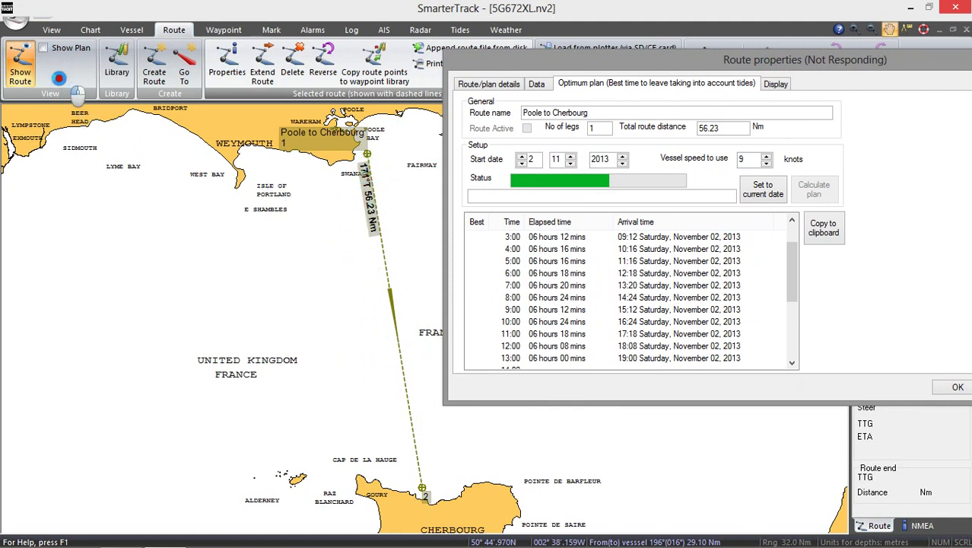
left_click(365, 158)
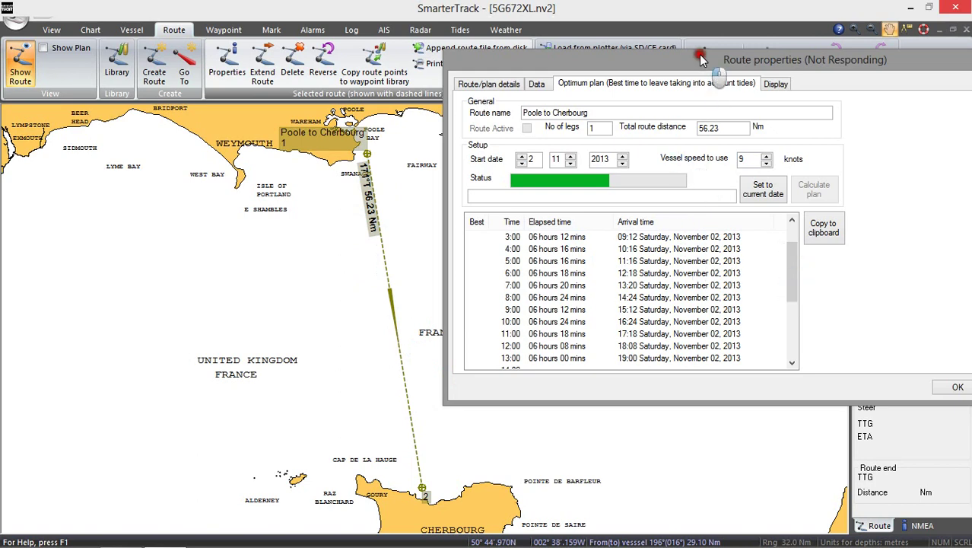
left_click_drag(702, 60, 487, 41)
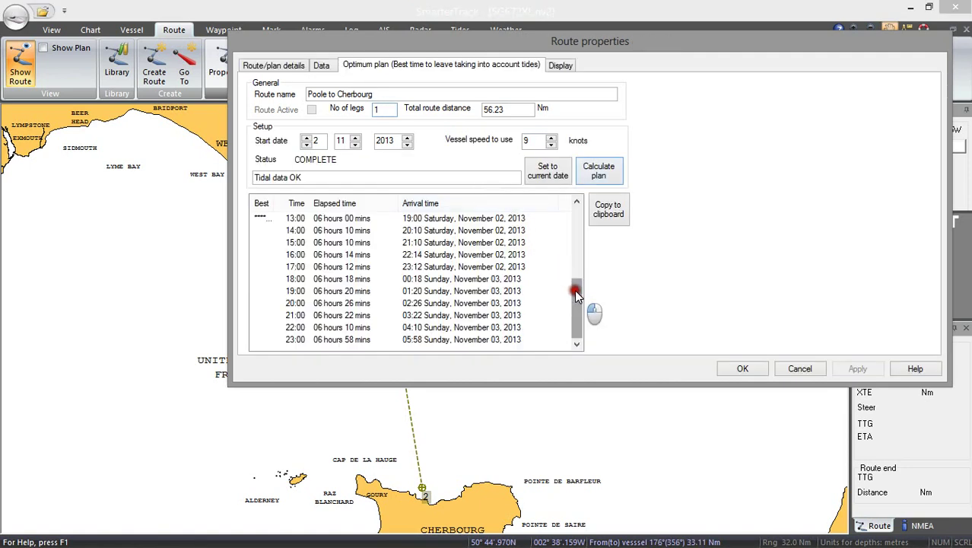
left_click_drag(576, 292, 577, 275)
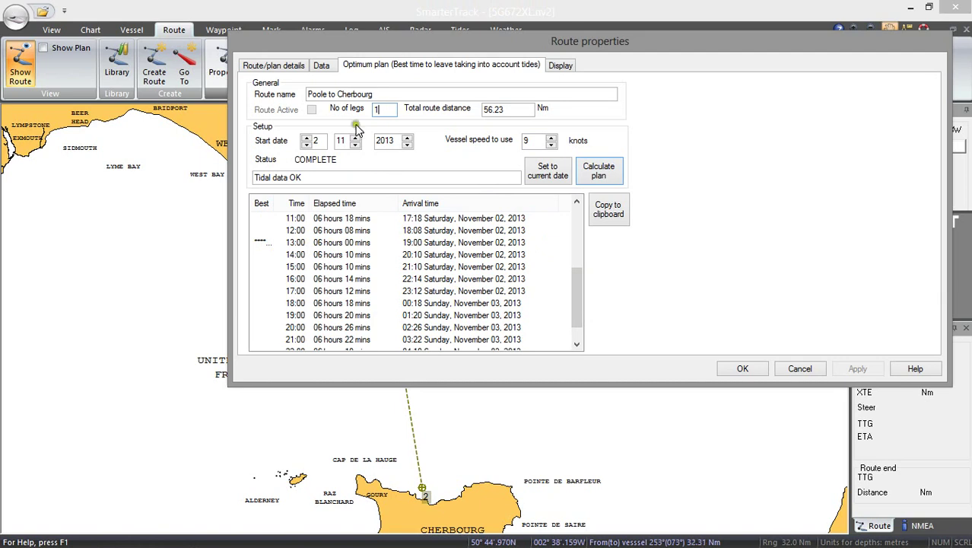
Step: Create a route plan for 2 November 2013 with a 19:00 start time and 5 knots vessel speed, and calculate it
left_click(275, 67)
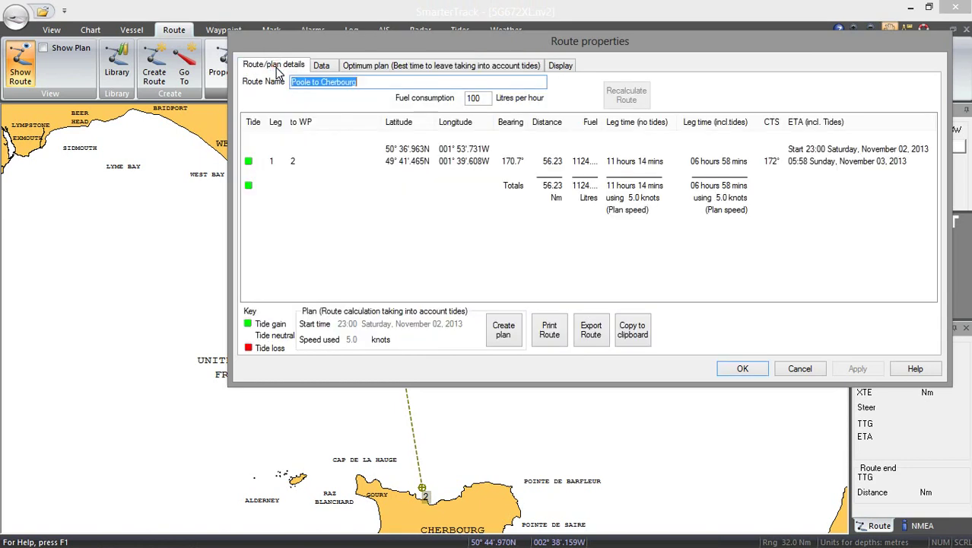
left_click(503, 335)
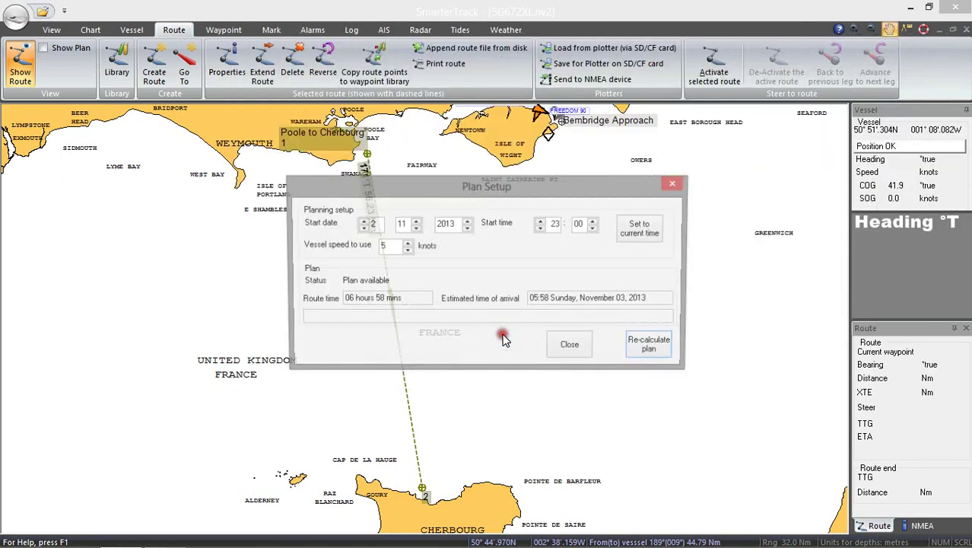
left_click(385, 245)
type("5")
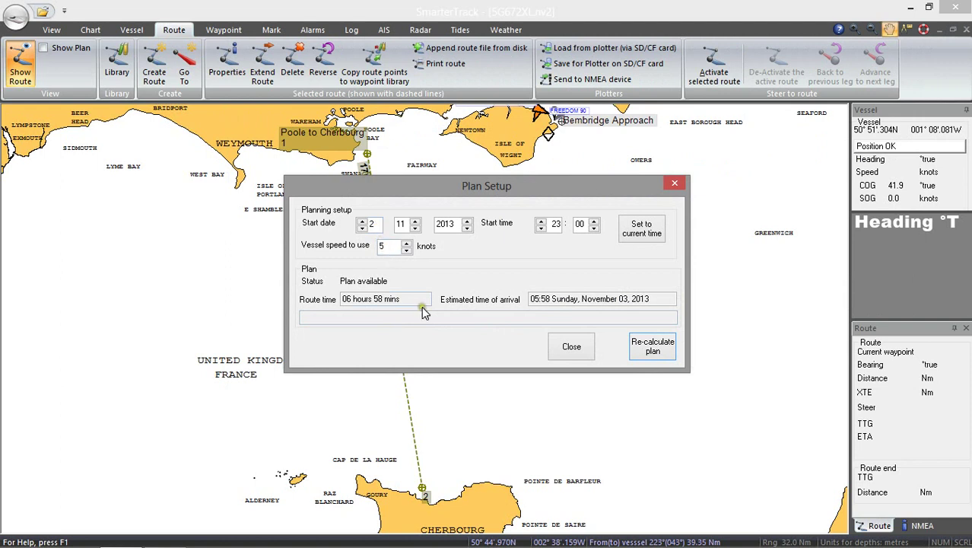
left_click(540, 229)
left_click(541, 229)
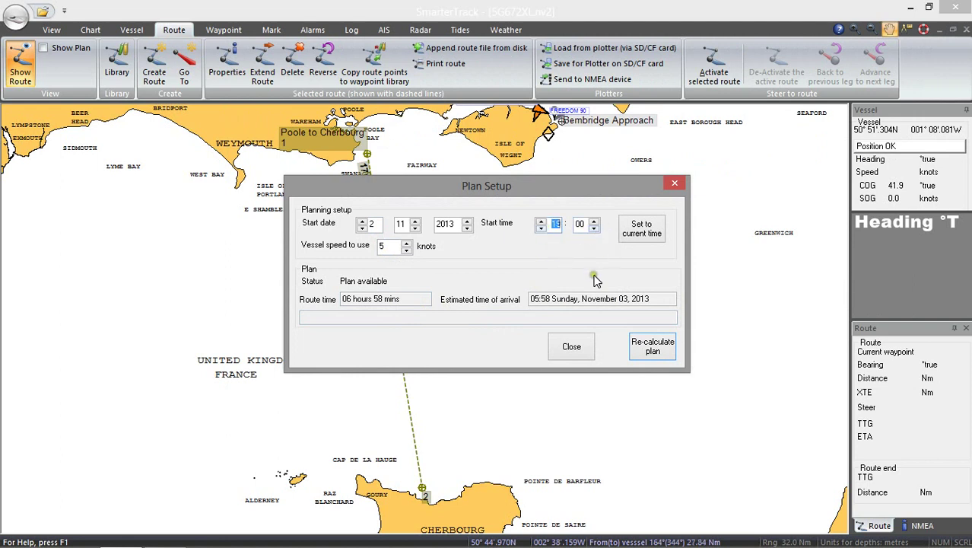
left_click(639, 345)
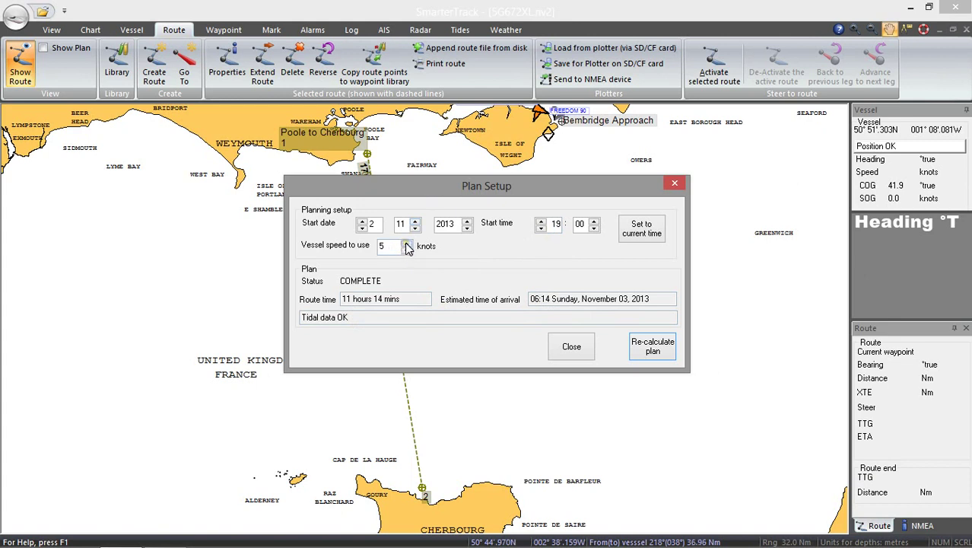
Step: Set the plan's vessel speed to 9 knots, recalculate it, and accept the route properties
left_click(388, 275)
left_click(406, 242)
left_click(407, 242)
left_click(406, 244)
left_click(663, 344)
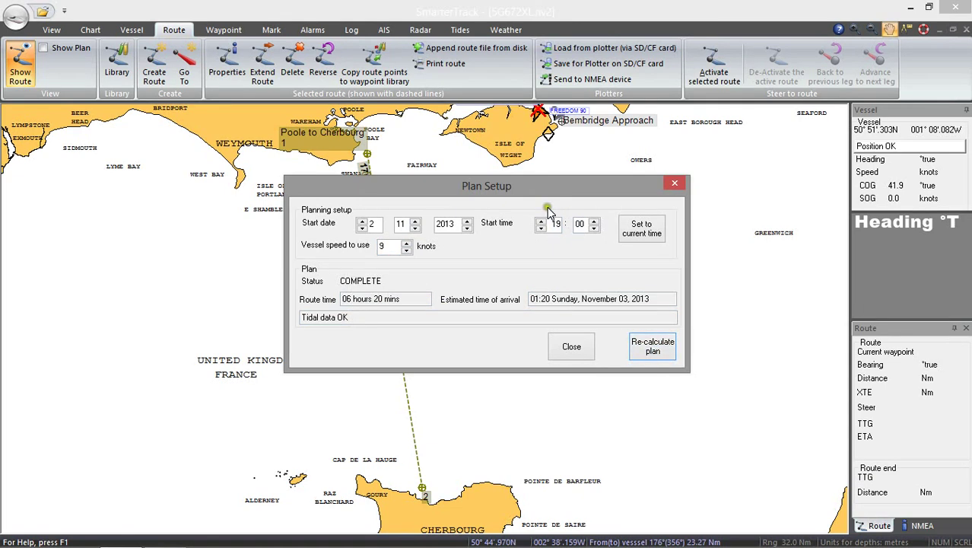
left_click_drag(515, 189, 691, 145)
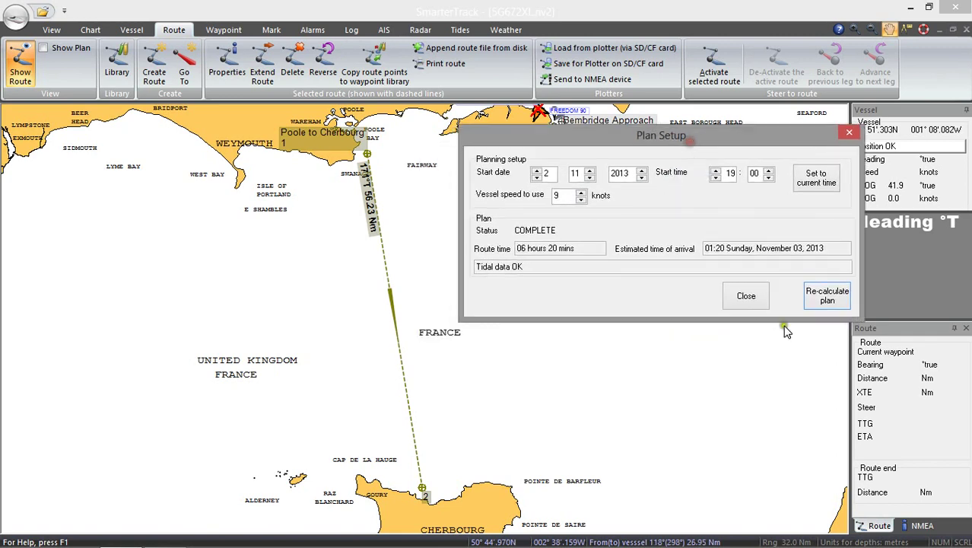
left_click(746, 297)
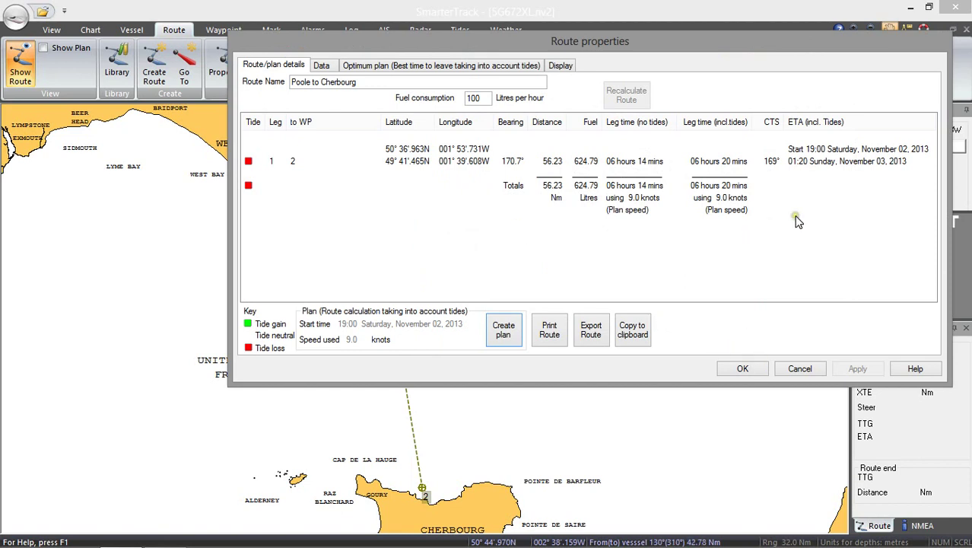
left_click(743, 369)
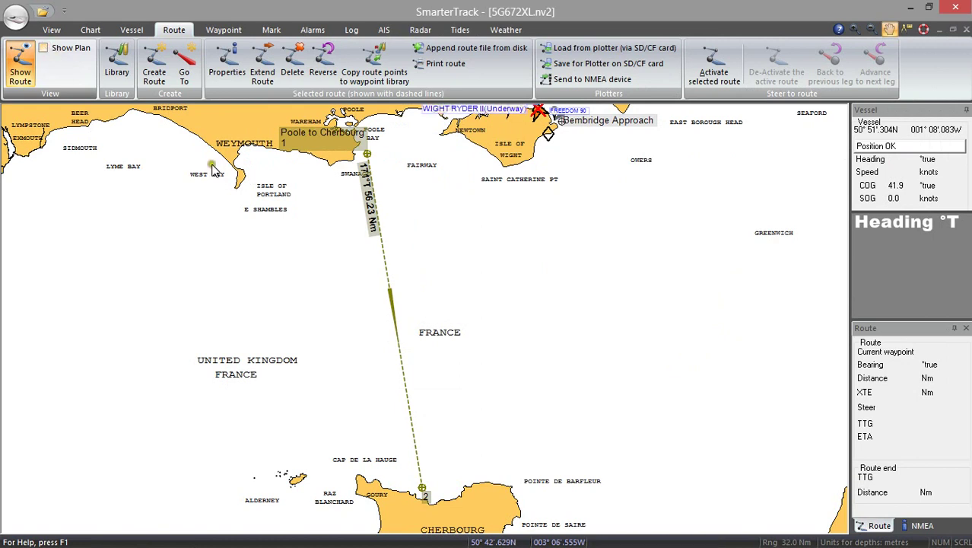
Step: Show the tidal plan on the chart and examine its track against the tidal streams from Poole towards Cherbourg
left_click(43, 48)
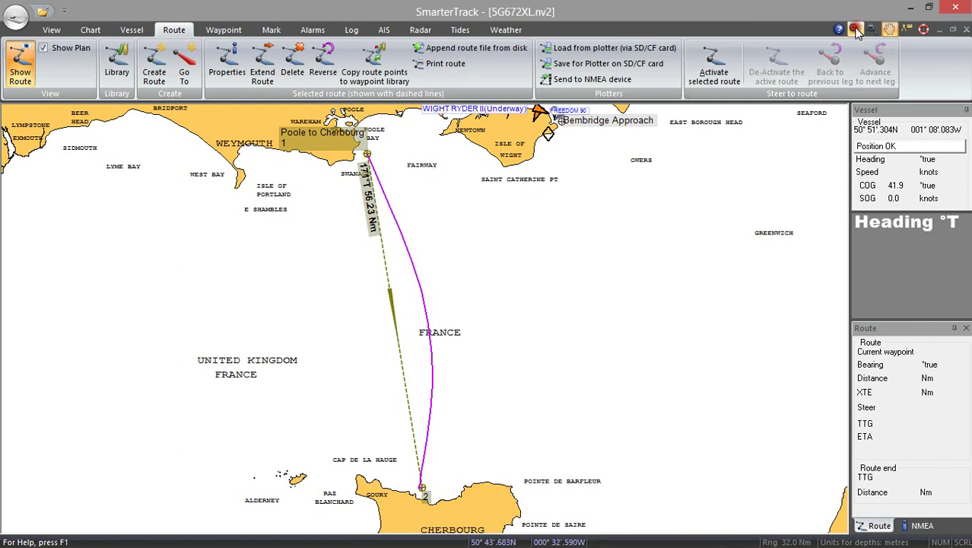
left_click(855, 28)
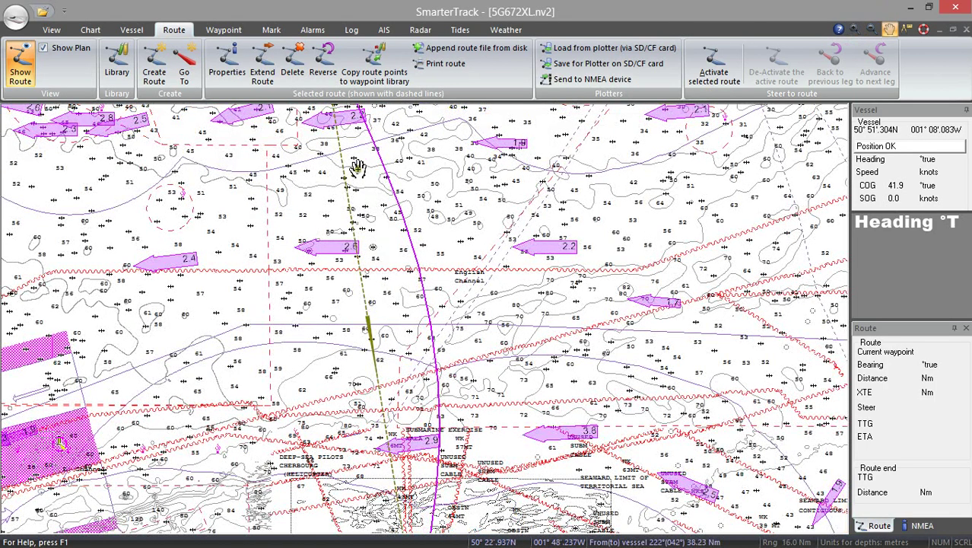
left_click_drag(356, 165, 402, 304)
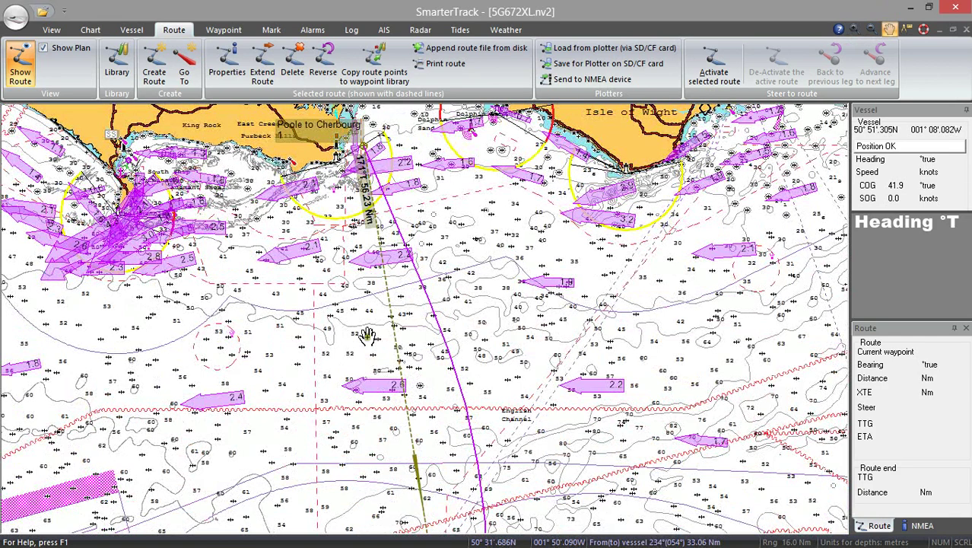
left_click_drag(355, 388, 430, 197)
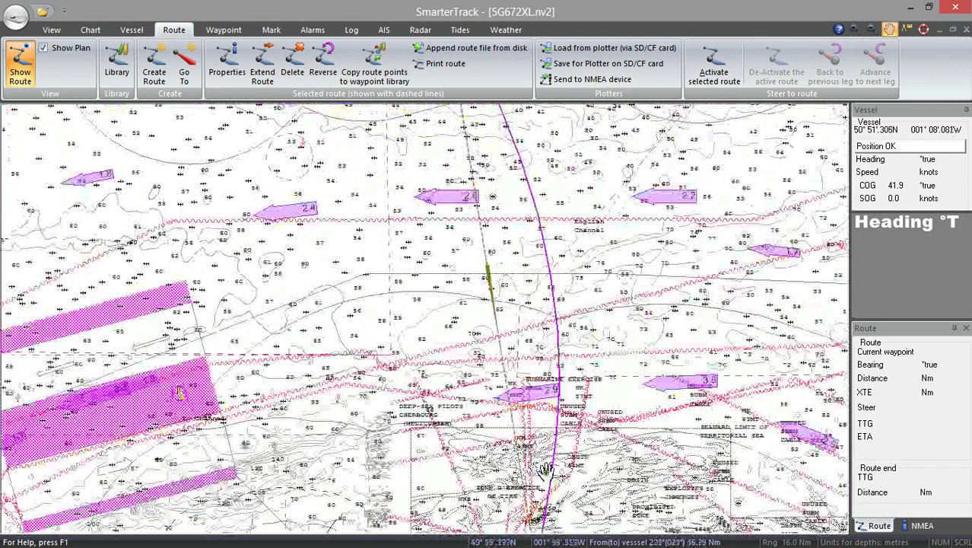
left_click_drag(545, 469, 473, 298)
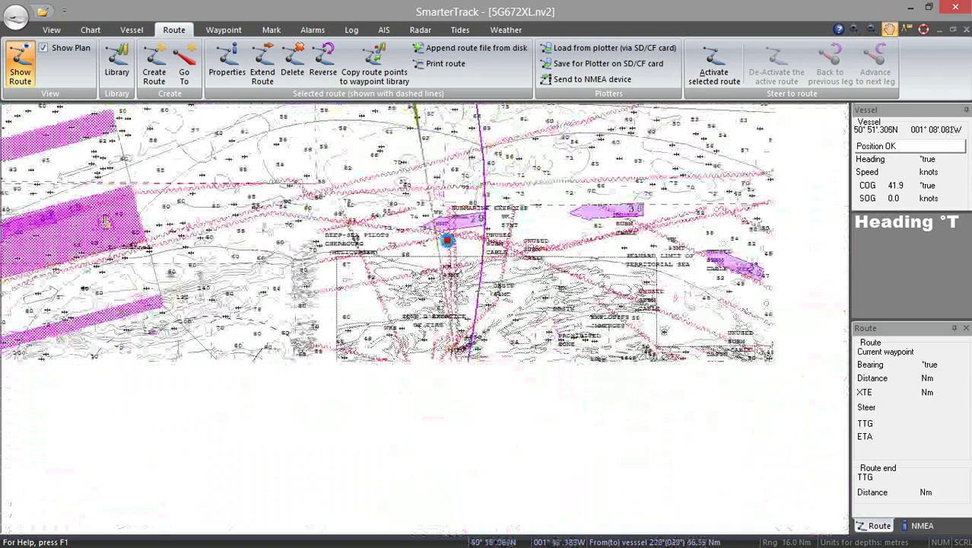